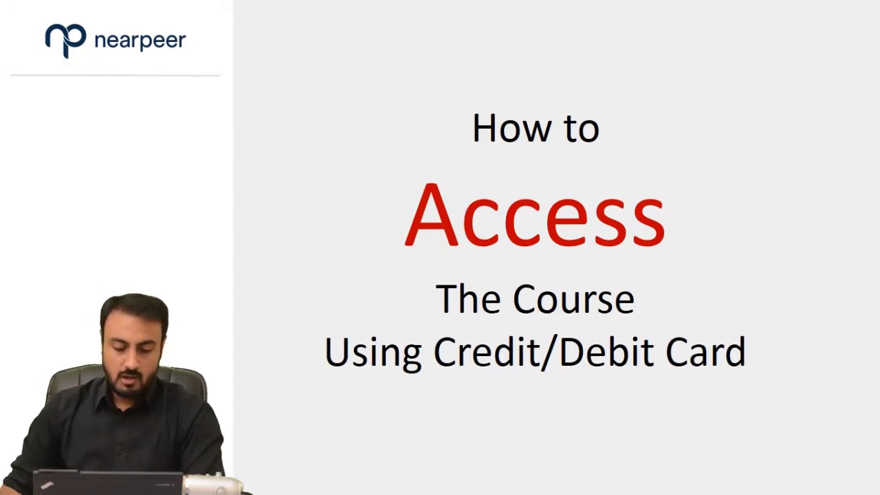
Step: Switch from the presentation to the nearpeer.org landing page in Chrome
key(alt+Tab)
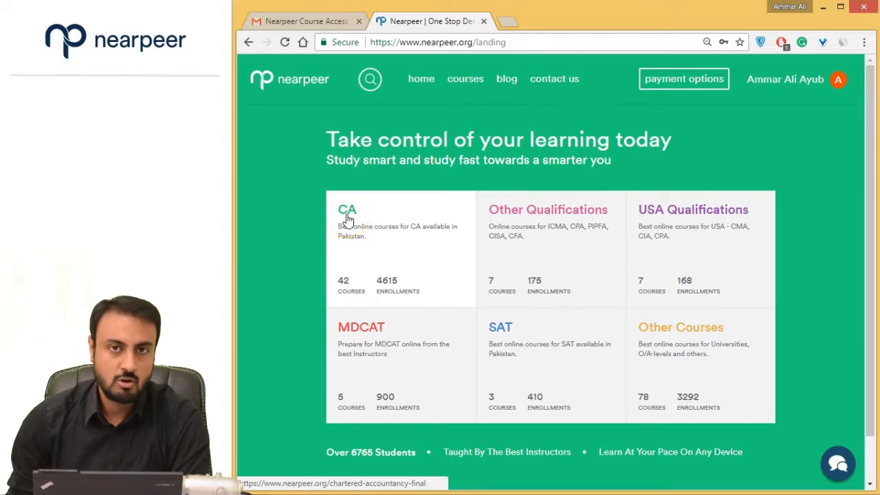
Step: Open the CA courses and select the AFC-03 Quantitative Methods course priced at Rs. 4000
click(347, 219)
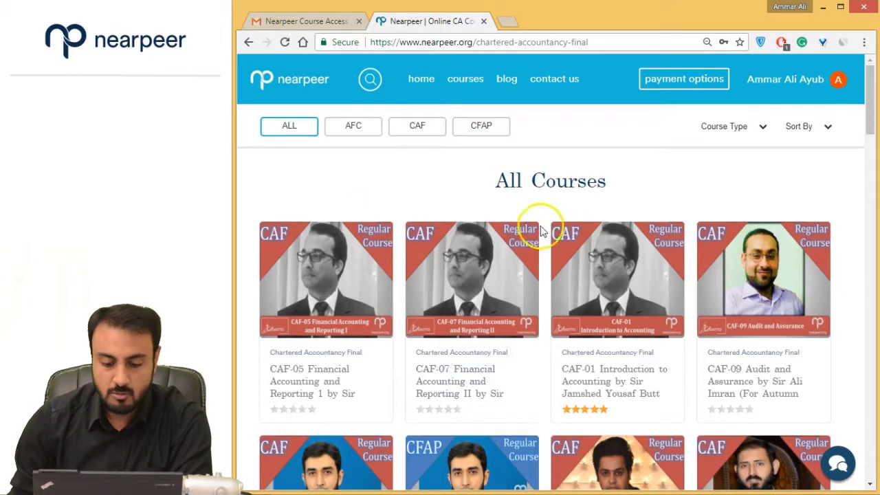
scroll(430, 223, down, 4)
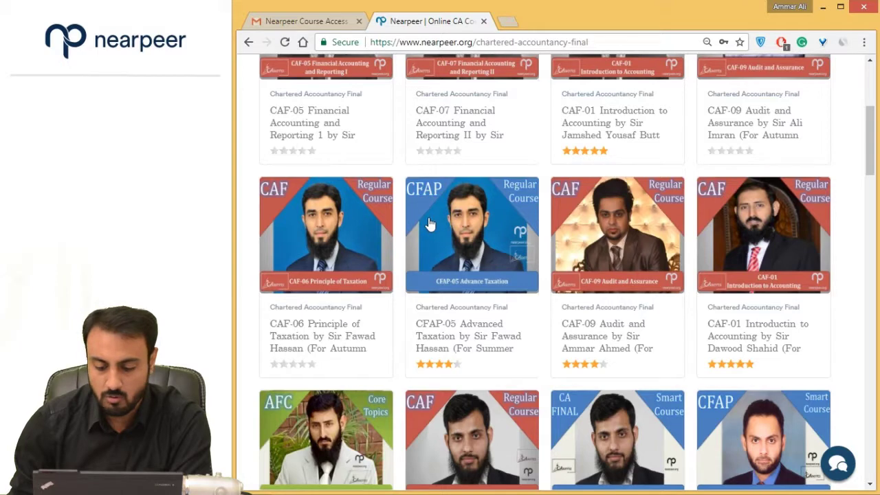
scroll(429, 206, down, 1)
scroll(432, 176, down, 1)
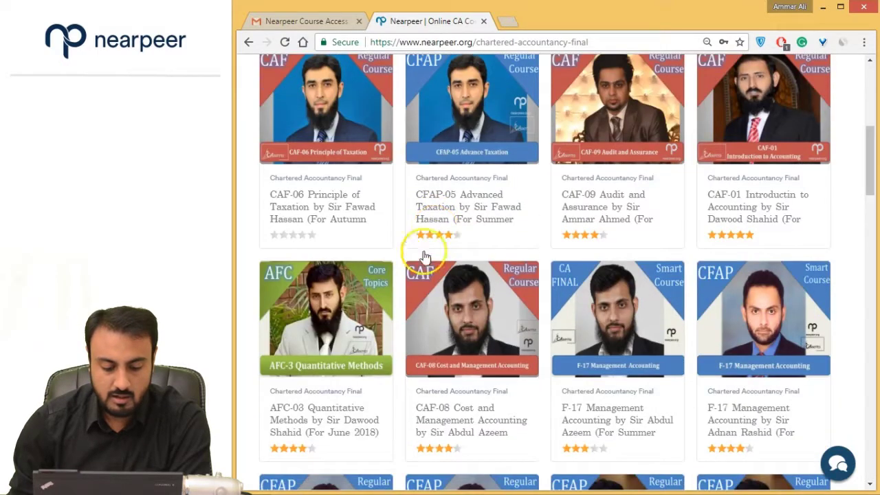
click(311, 310)
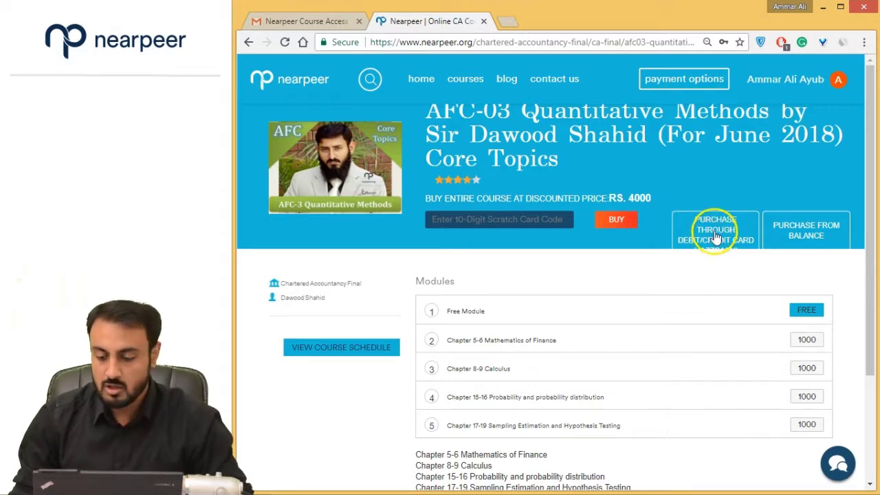
scroll(712, 241, down, 1)
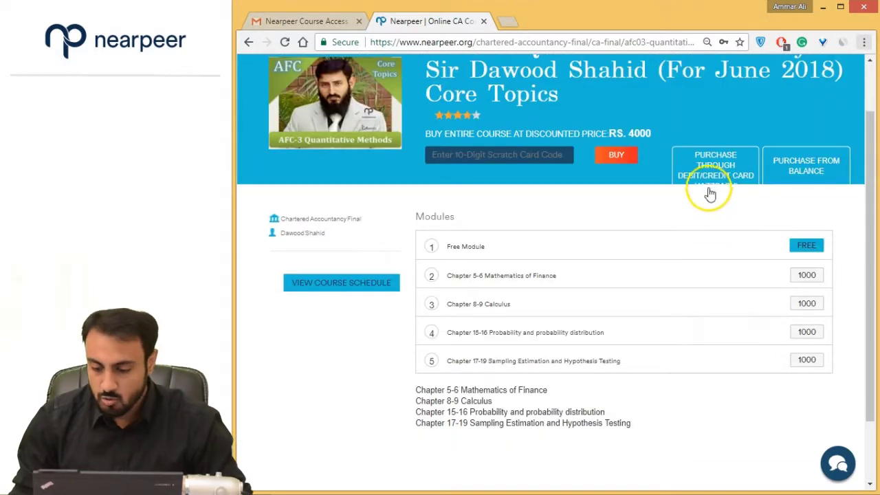
key(ctrl+minus)
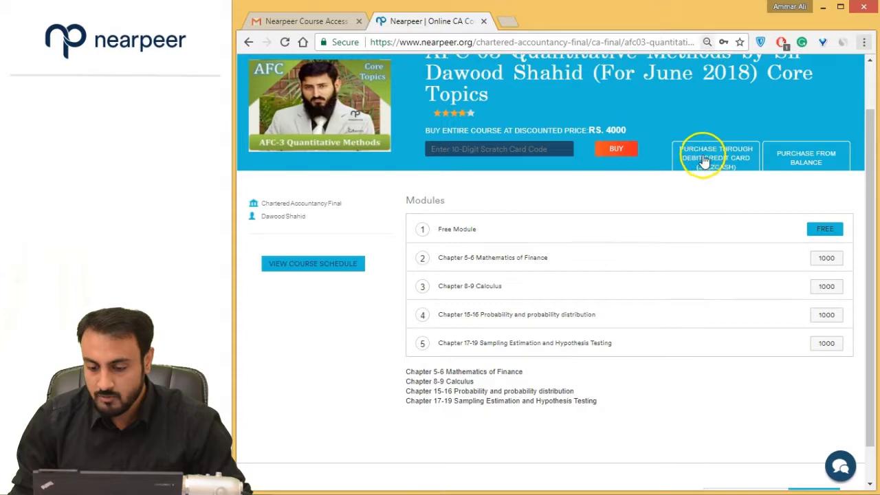
key(ctrl+plus)
key(ctrl+plus)
key(ctrl+plus)
scroll(633, 282, down, 2)
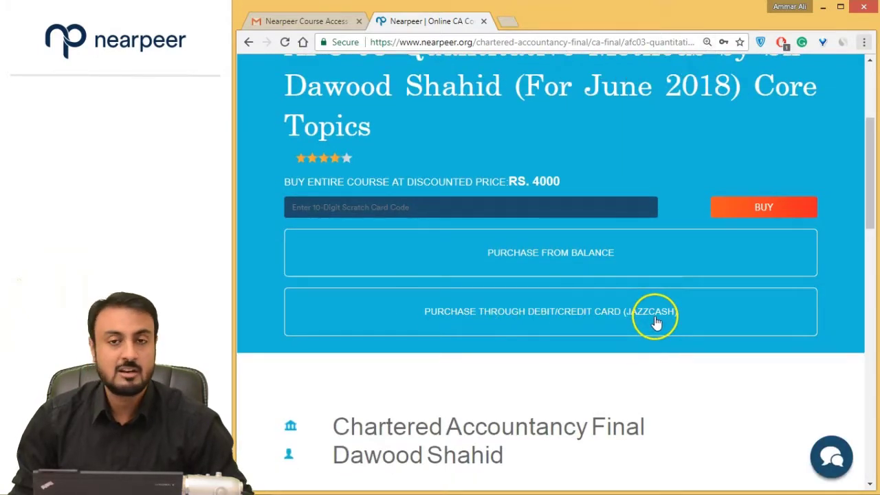
key(ctrl+minus)
key(ctrl+minus)
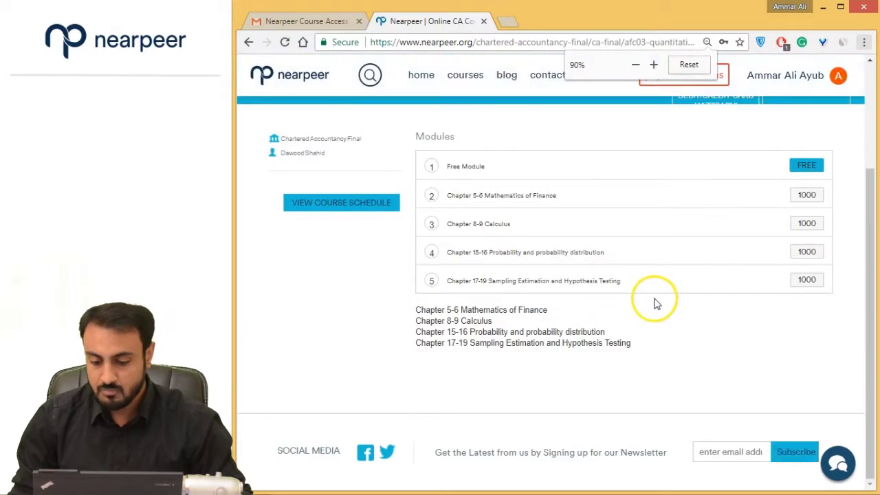
scroll(654, 303, up, 3)
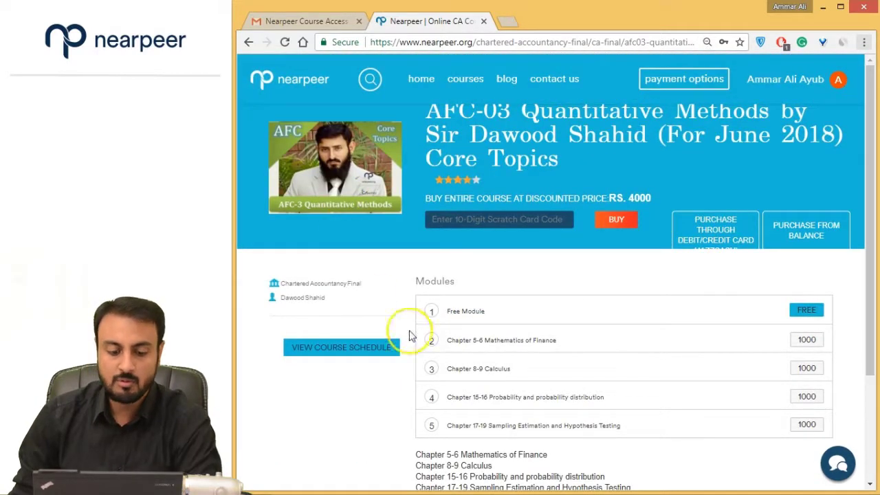
click(694, 342)
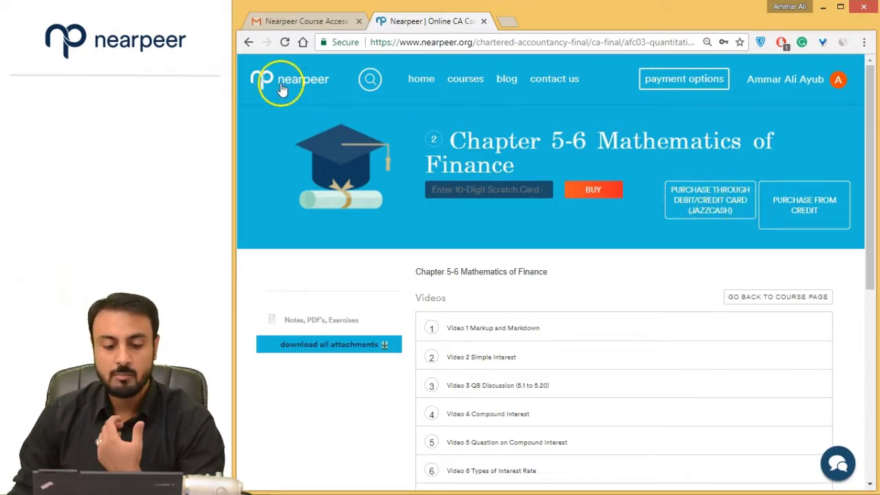
click(249, 43)
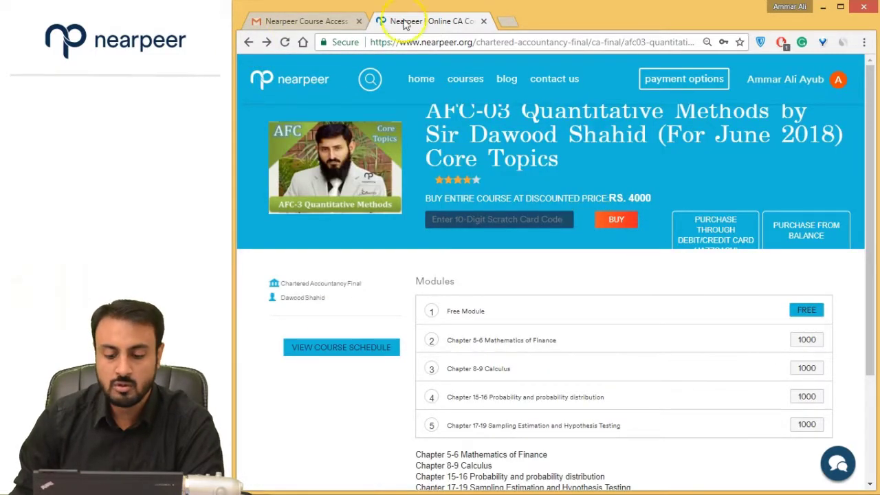
click(508, 216)
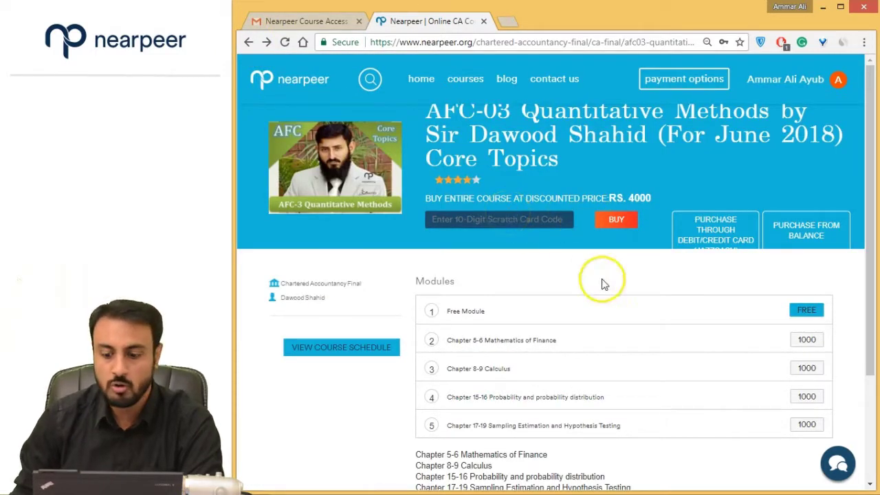
Step: Buy the whole AFC-03 course via Debit/Credit Card (JazzCash) and accept the portal redirect
click(710, 230)
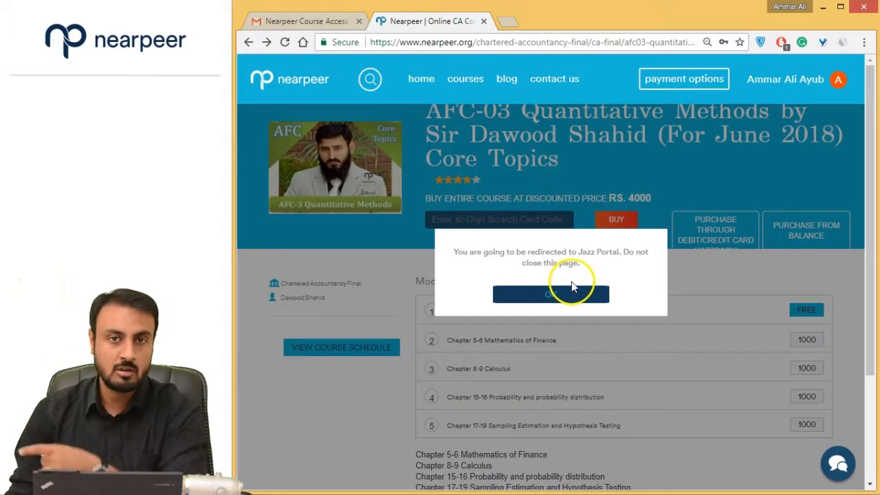
click(563, 297)
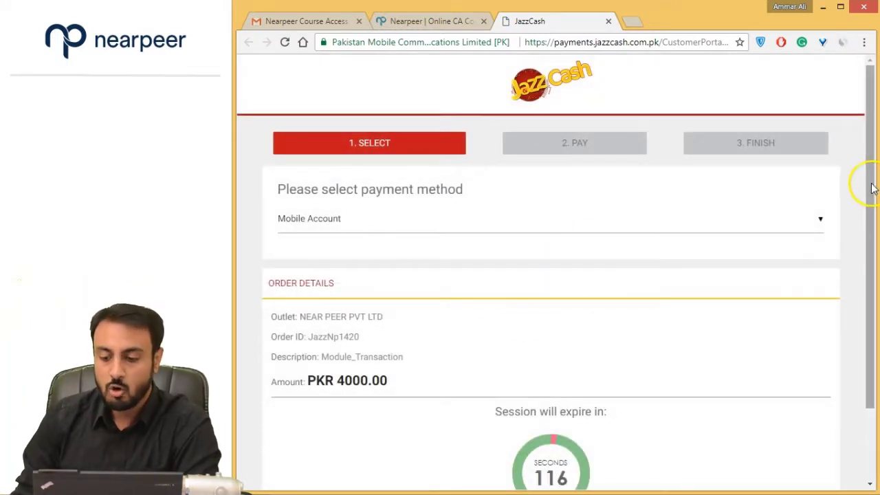
Step: Try Mobile Account as the JazzCash payment method, then go back to method selection
drag(866, 183, 866, 206)
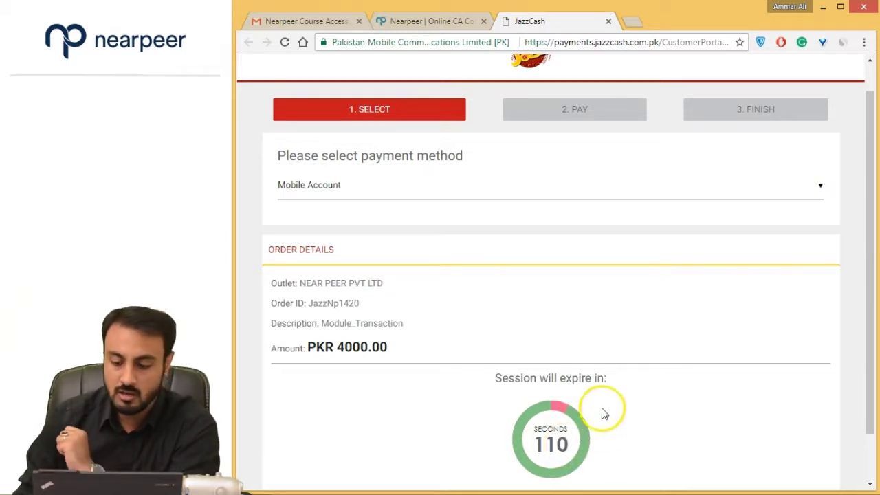
scroll(543, 369, up, 1)
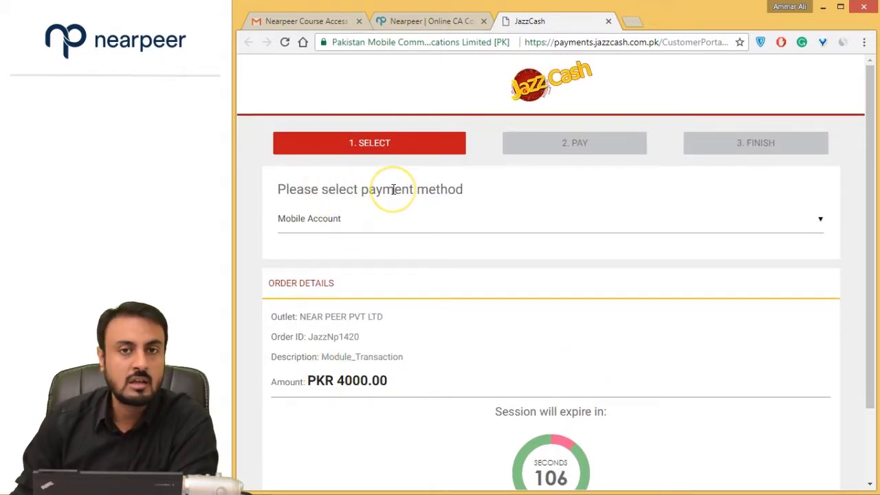
click(404, 231)
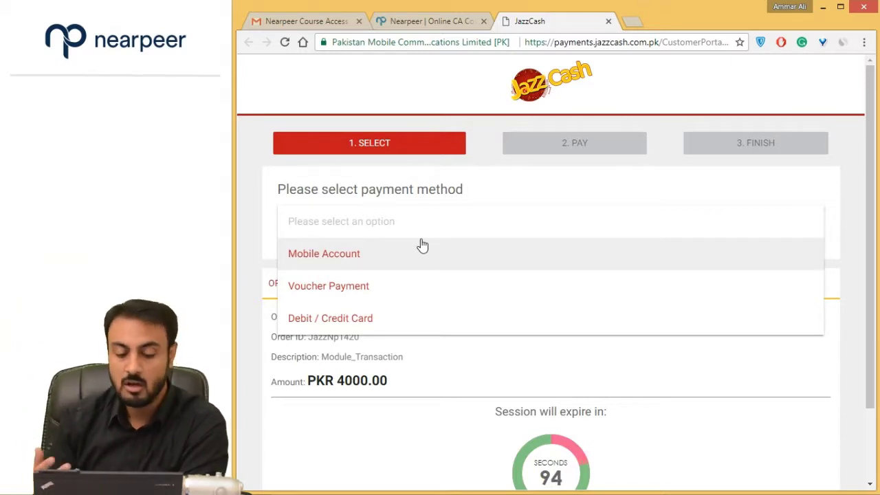
click(419, 248)
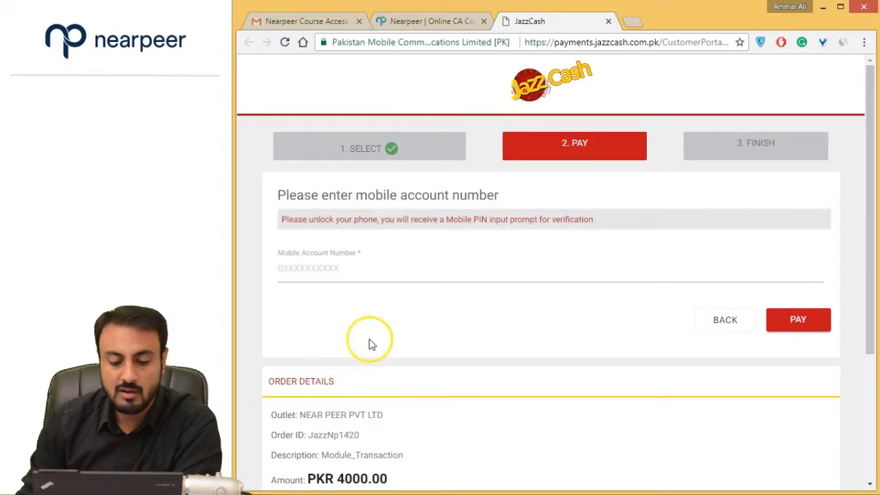
click(315, 277)
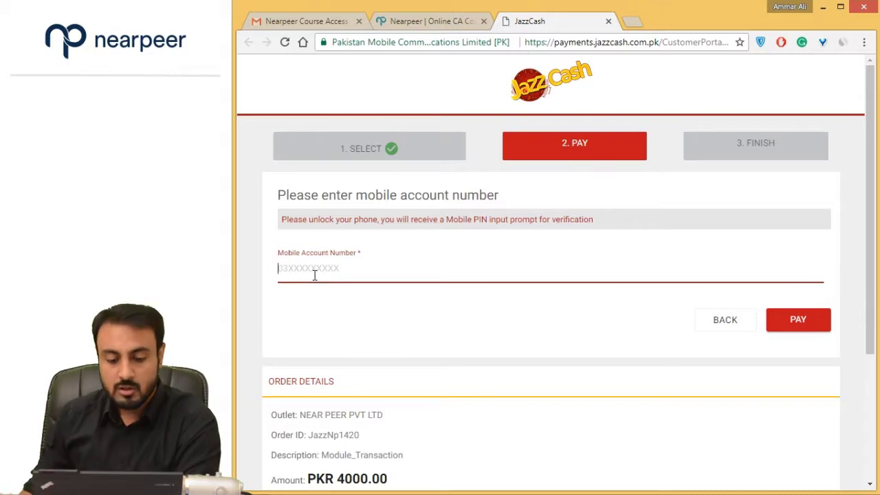
click(709, 323)
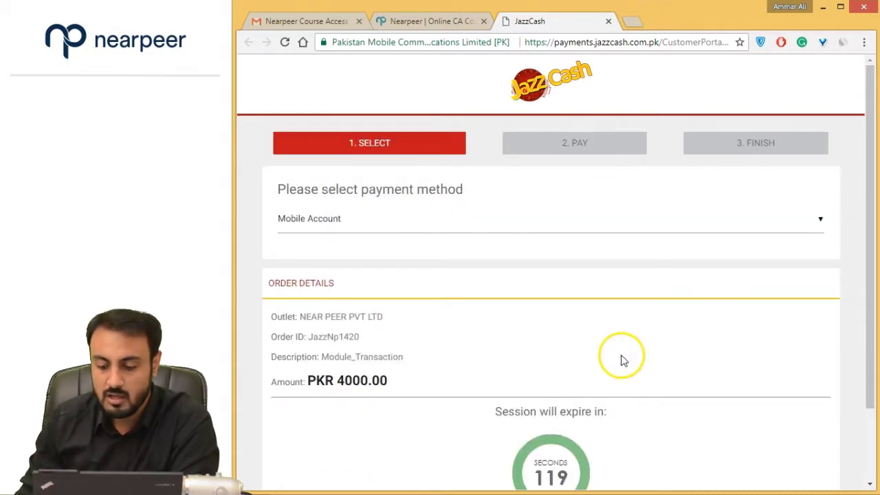
Step: Pay the PKR 4000.00 order by Voucher Payment using the buyer's mobile number
click(326, 229)
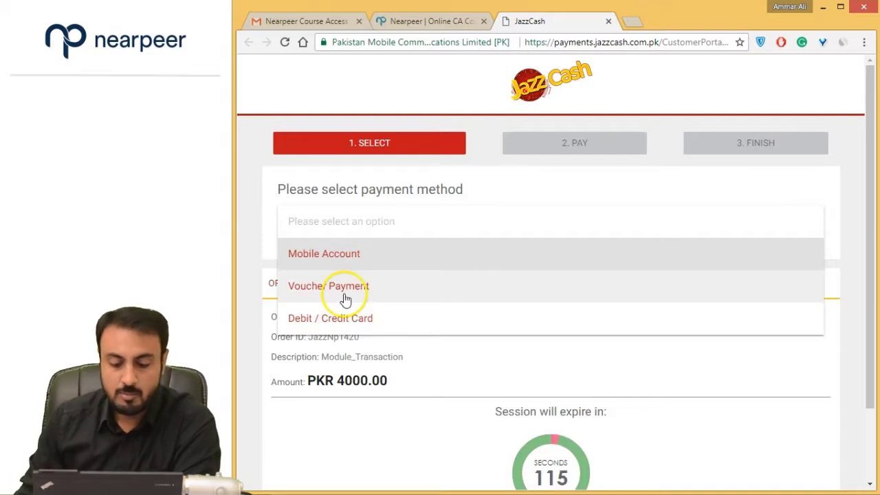
click(345, 300)
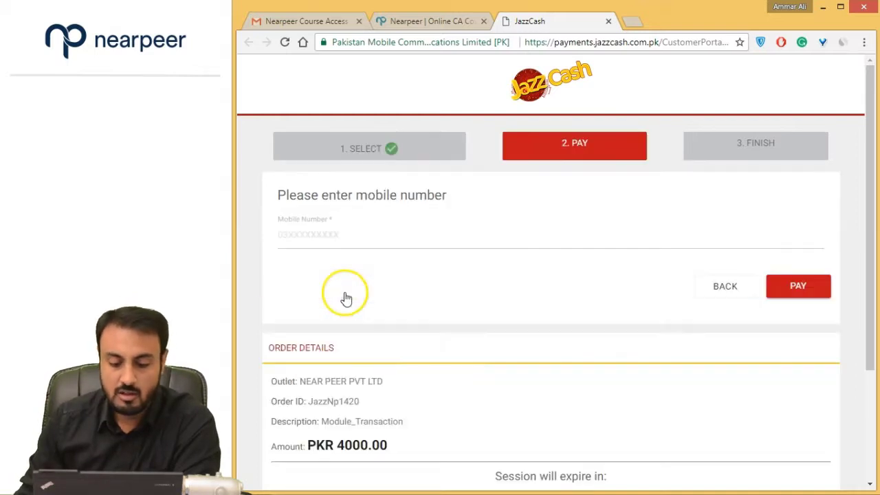
click(323, 236)
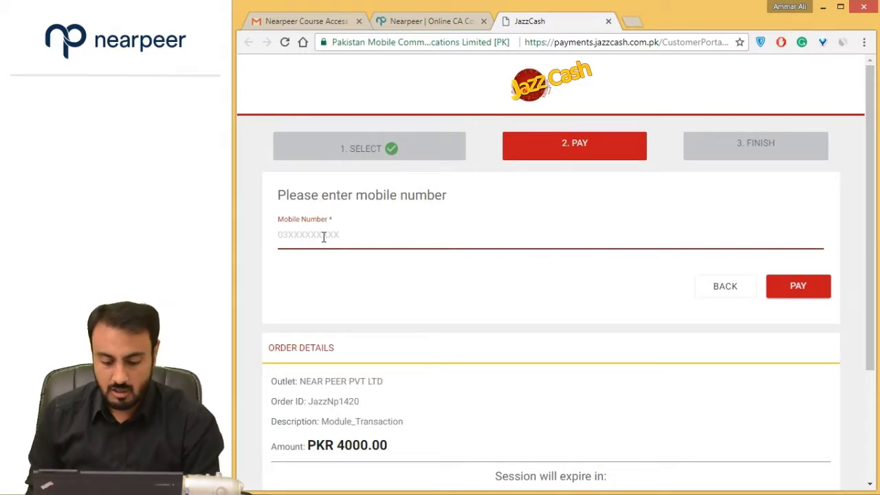
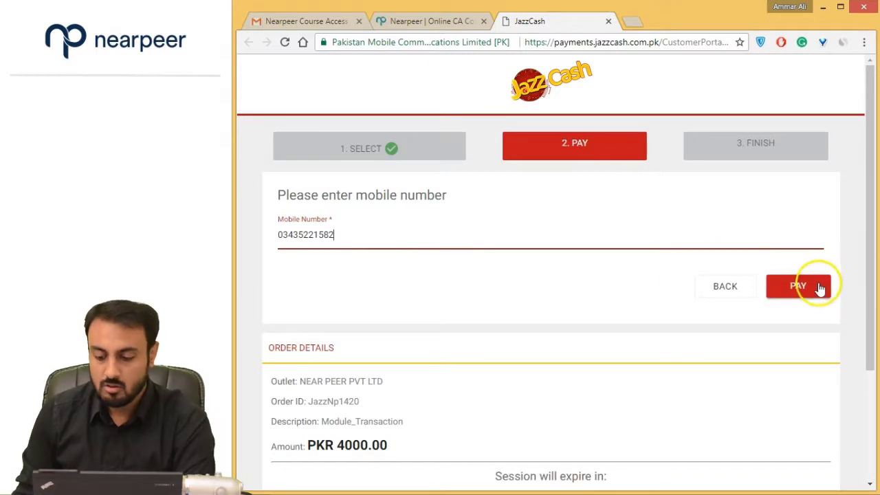
click(816, 287)
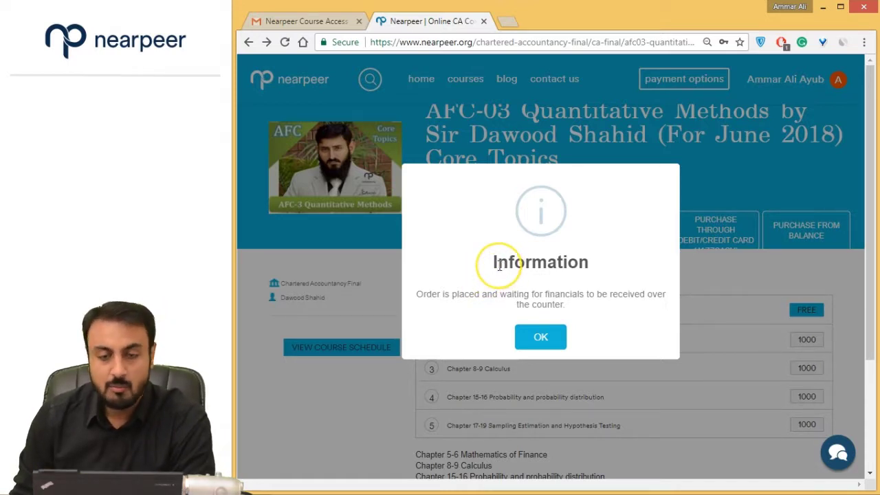
Step: Dismiss the order-placed notice and start a new Debit/Credit Card purchase of the course
drag(500, 267, 472, 304)
click(479, 297)
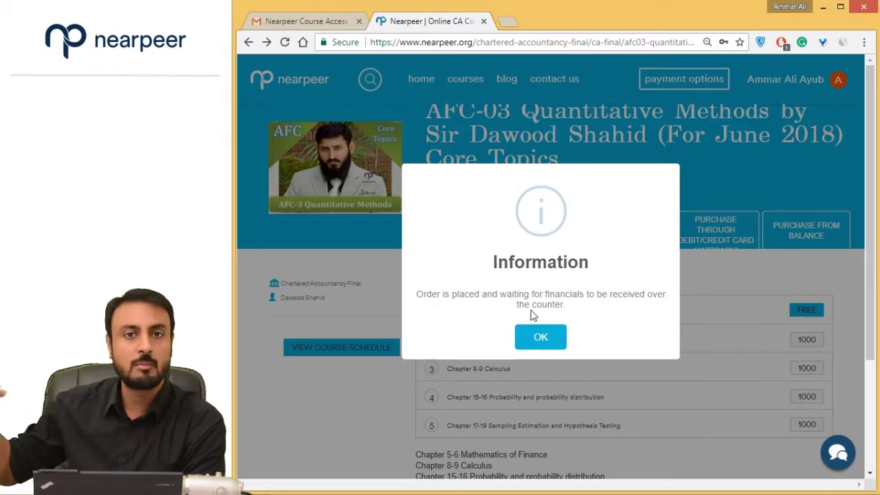
click(535, 339)
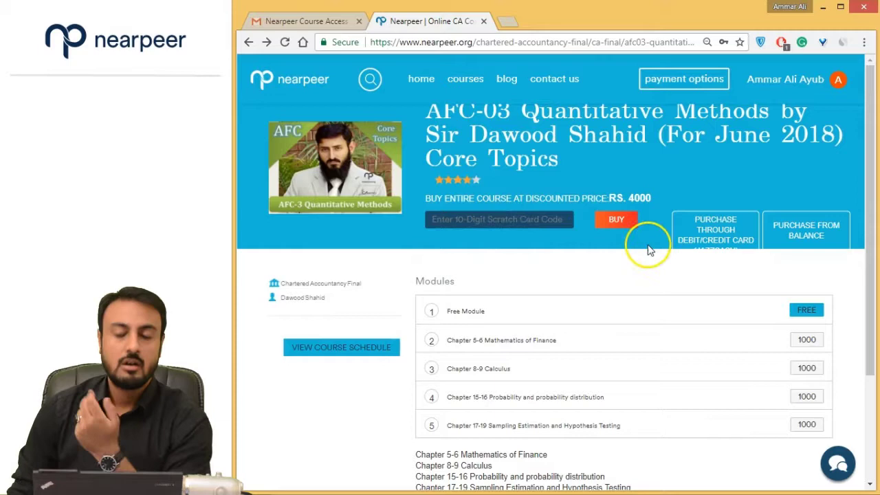
click(694, 222)
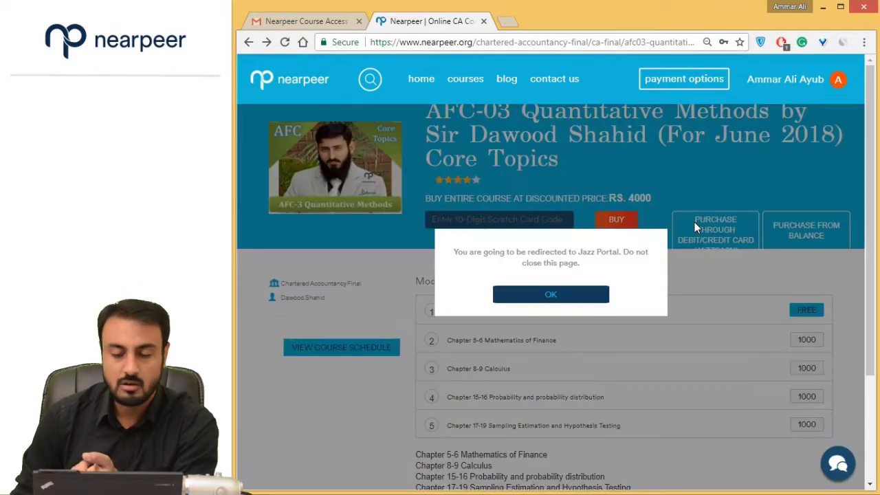
Step: Accept the redirect and choose Debit / Credit Card as the JazzCash payment method
click(582, 297)
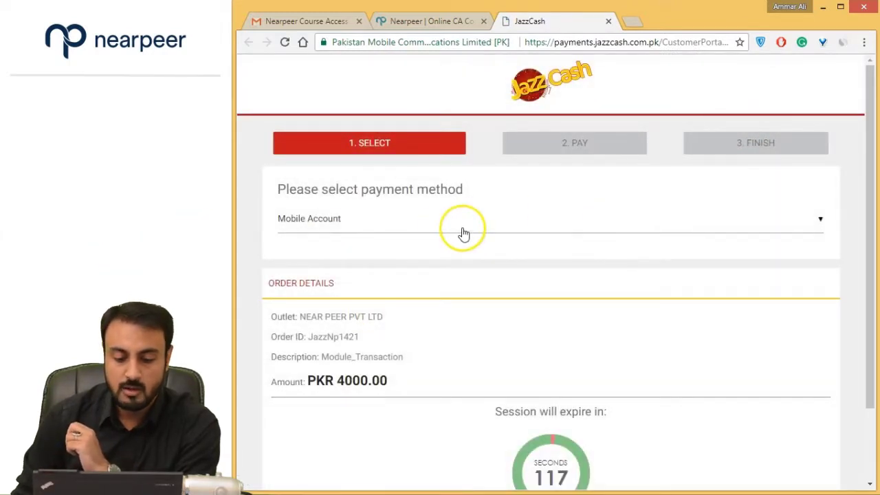
click(462, 234)
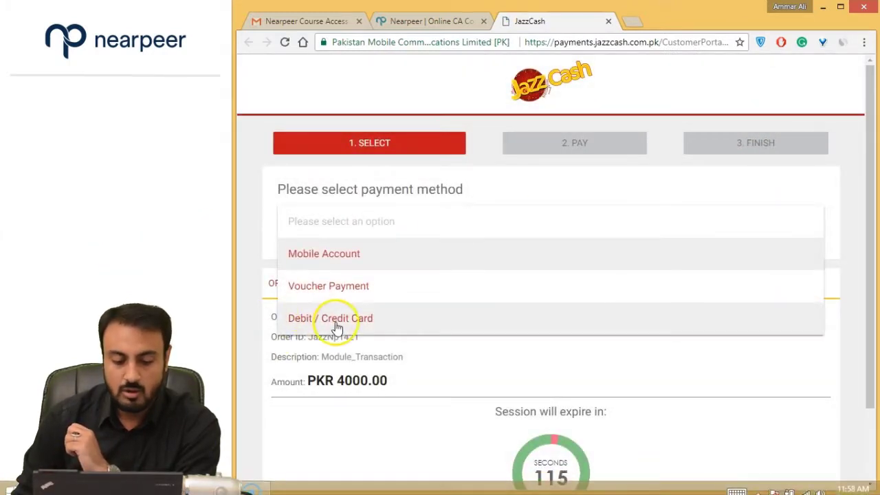
click(409, 321)
scroll(302, 255, down, 1)
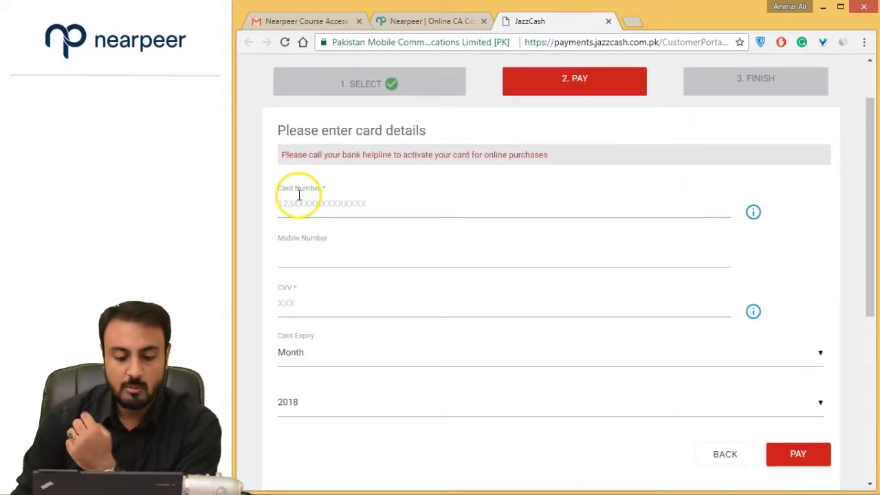
Step: Submit the card form with Card Number, Mobile Number and CVV empty, then return to the AFC-03 page
click(304, 246)
click(321, 302)
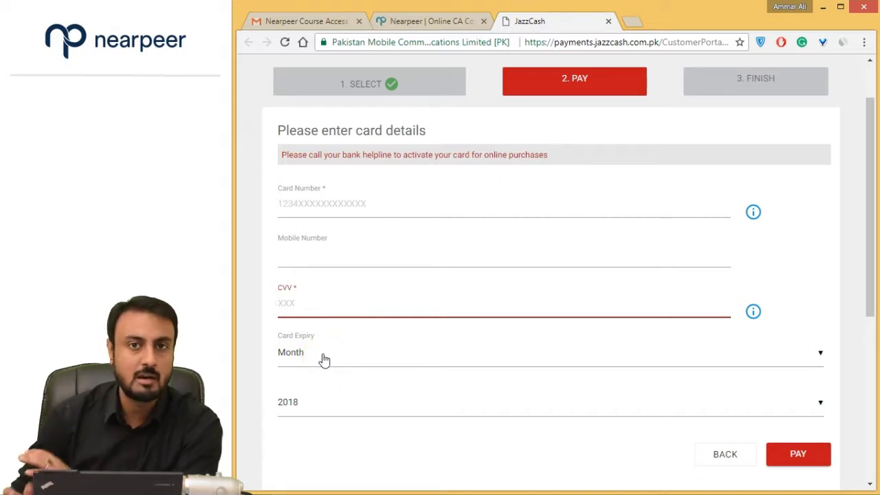
click(448, 314)
scroll(749, 399, down, 2)
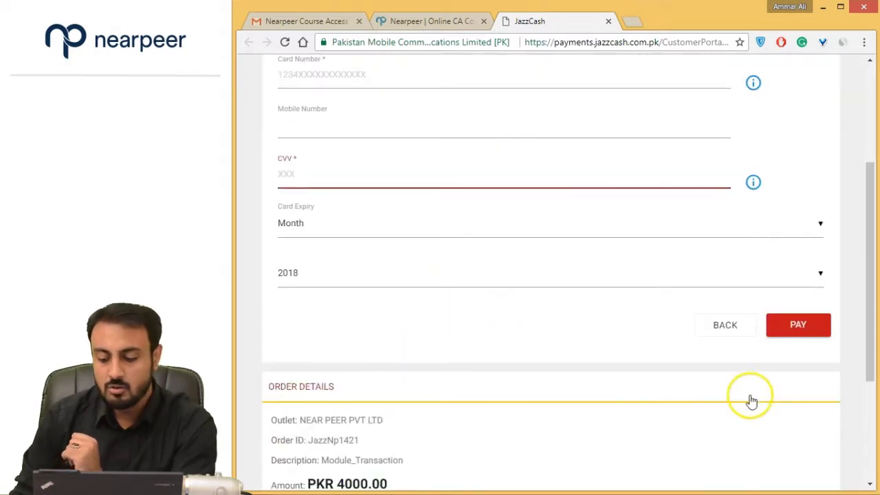
scroll(731, 391, up, 1)
click(777, 390)
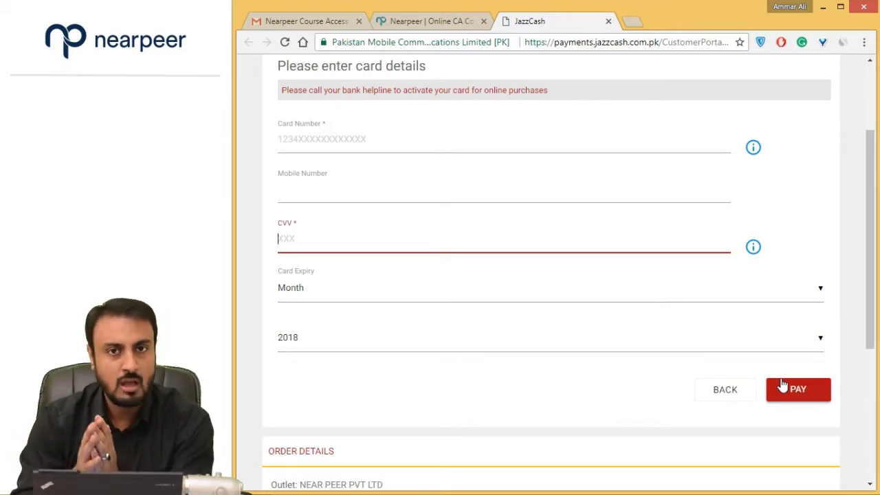
click(431, 20)
scroll(479, 255, down, 1)
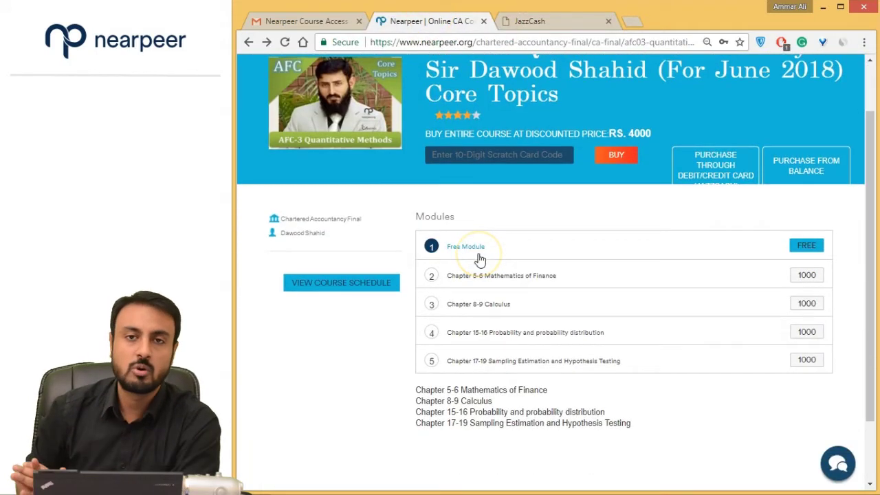